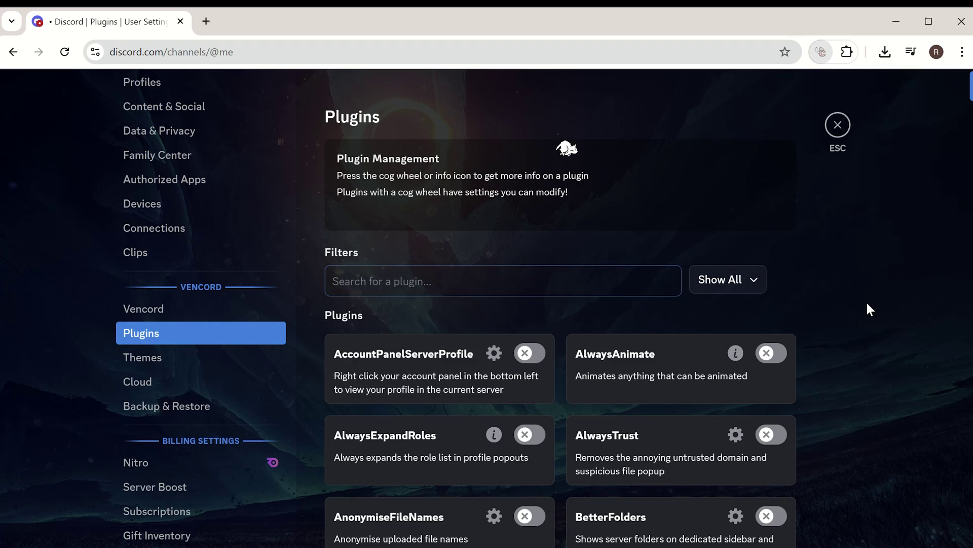
{"action": "scroll", "coordinate": [854, 332], "scroll_direction": "down", "scroll_amount": 10}
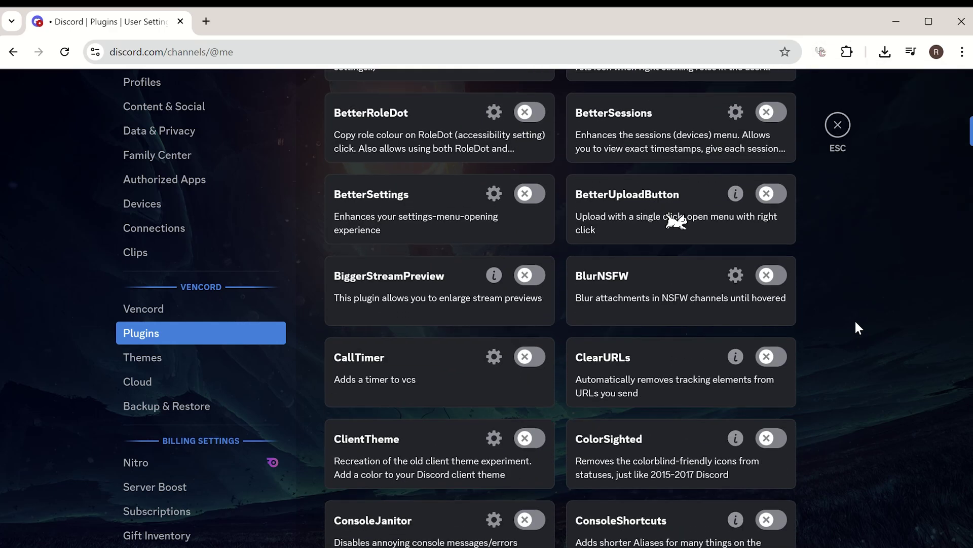
{"action": "scroll", "coordinate": [855, 320], "scroll_direction": "down", "scroll_amount": 4}
{"action": "scroll", "coordinate": [855, 319], "scroll_direction": "down", "scroll_amount": 4}
{"action": "scroll", "coordinate": [856, 318], "scroll_direction": "down", "scroll_amount": 2}
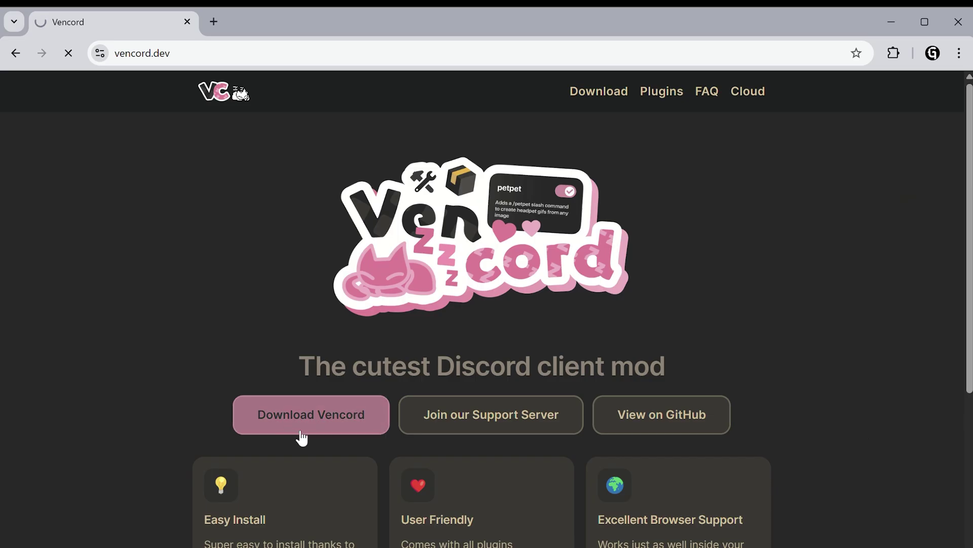
Get Vencord's Browser version and add the Vencord Web extension to Chrome from the Web Store.
{"action": "left_click", "coordinate": [298, 426]}
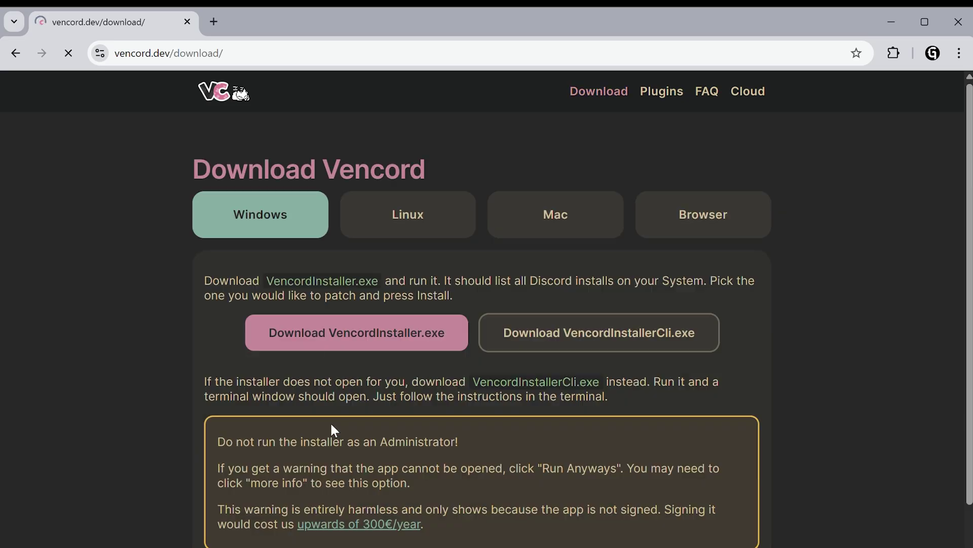
{"action": "left_click", "coordinate": [691, 238]}
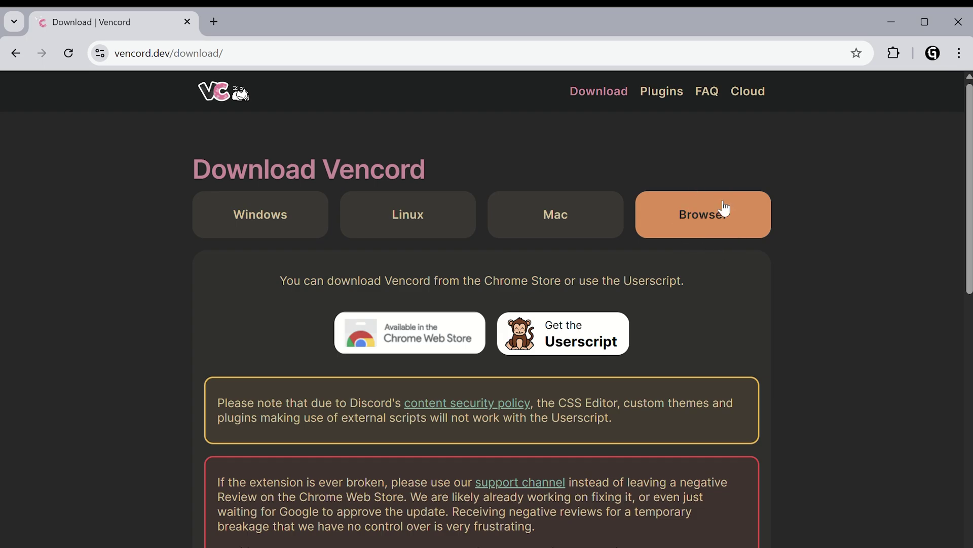
{"action": "scroll", "coordinate": [539, 418], "scroll_direction": "down", "scroll_amount": 1}
{"action": "scroll", "coordinate": [539, 418], "scroll_direction": "down", "scroll_amount": 3}
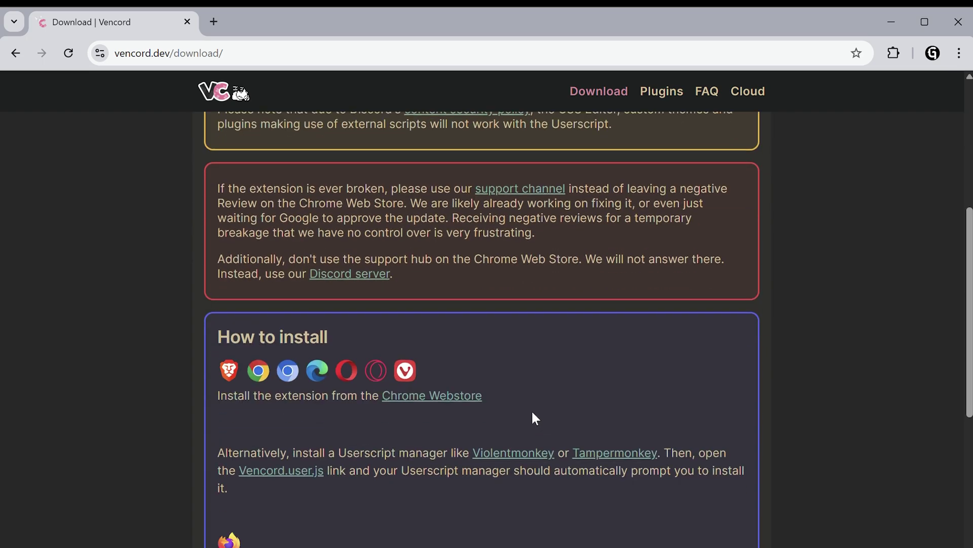
{"action": "scroll", "coordinate": [250, 334], "scroll_direction": "down", "scroll_amount": 1}
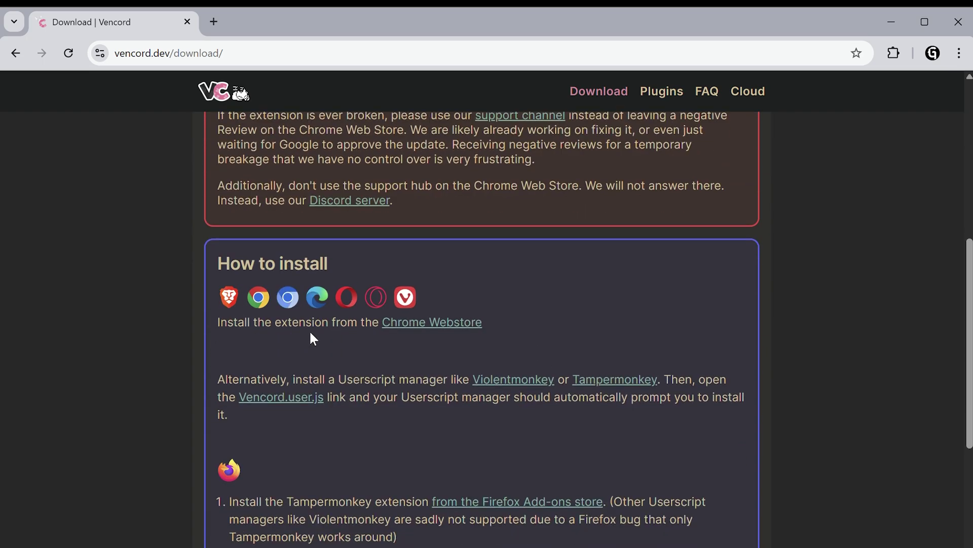
{"action": "left_click_drag", "start_coordinate": [486, 327], "coordinate": [370, 331]}
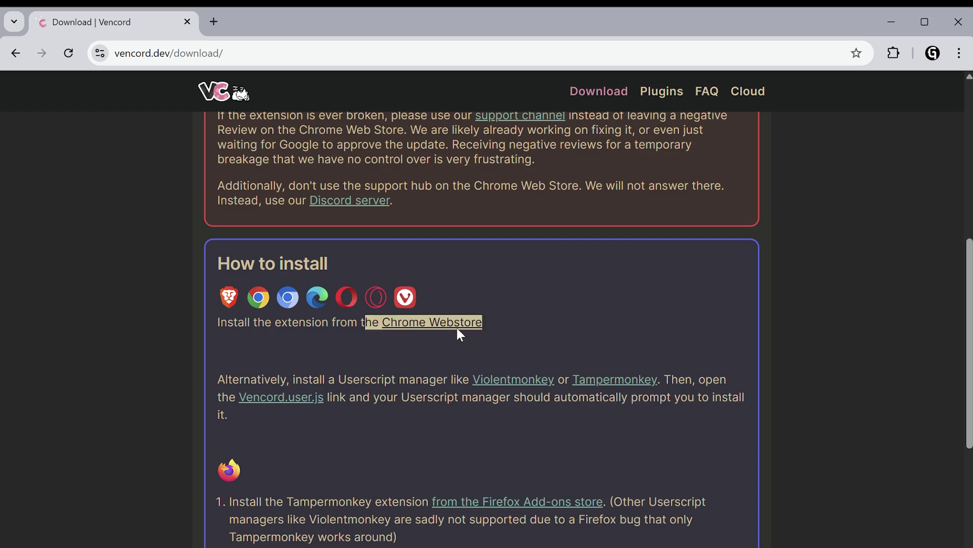
{"action": "left_click", "coordinate": [468, 366]}
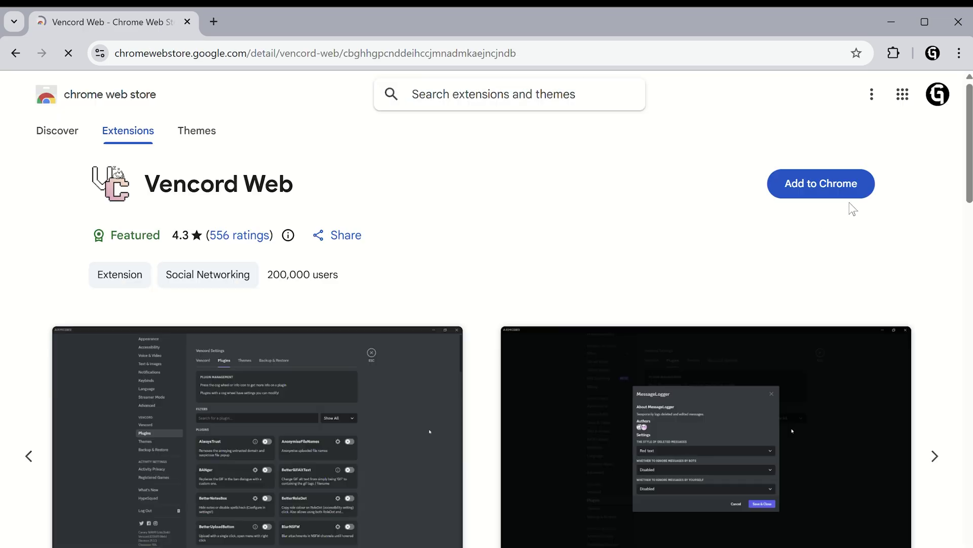
{"action": "left_click", "coordinate": [848, 191]}
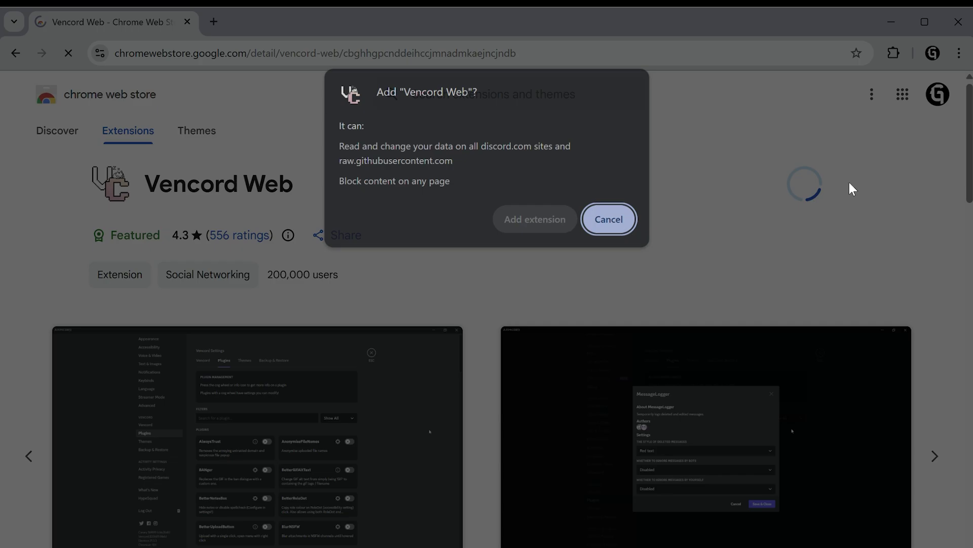
{"action": "left_click", "coordinate": [536, 219]}
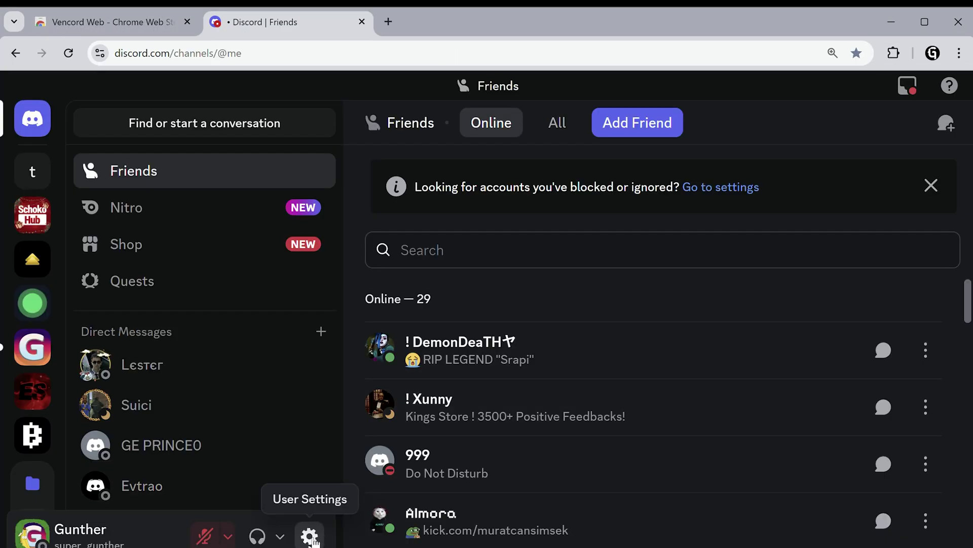
Open Discord's user settings at normal zoom and show the Vencord Plugins list.
{"action": "left_click", "coordinate": [312, 539]}
{"action": "key", "text": "ctrl+minus"}
{"action": "key", "text": "ctrl+minus"}
{"action": "scroll", "coordinate": [147, 418], "scroll_direction": "down", "scroll_amount": 2}
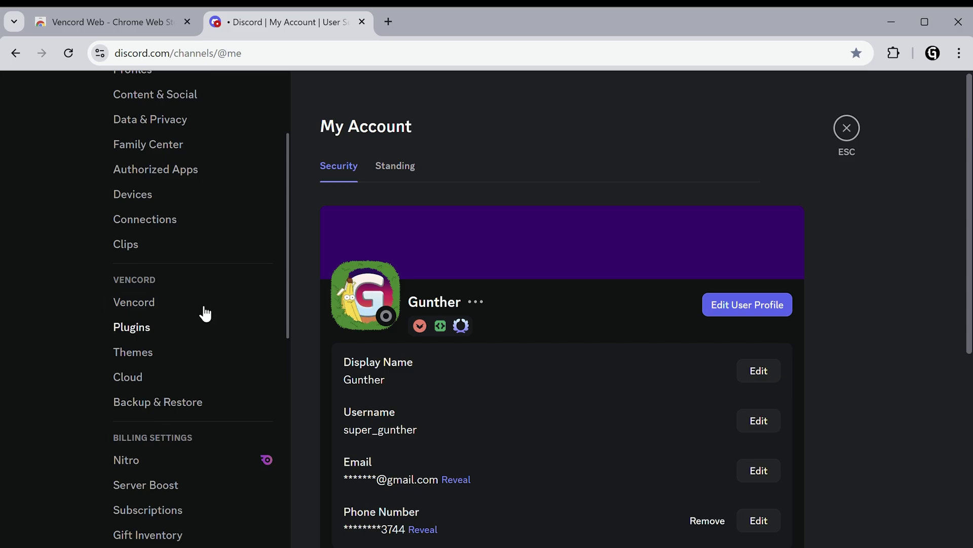
{"action": "left_click", "coordinate": [120, 329]}
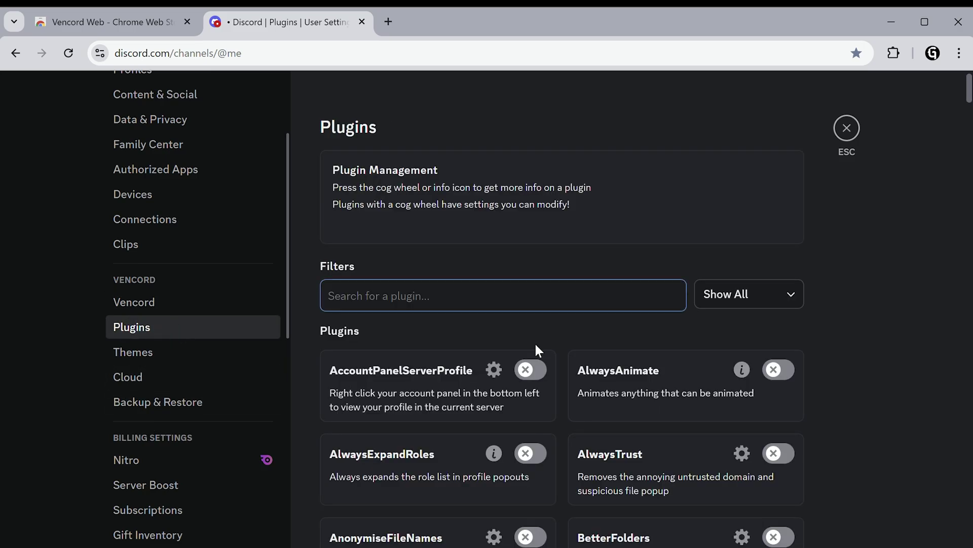
{"action": "scroll", "coordinate": [722, 305], "scroll_direction": "down", "scroll_amount": 5}
{"action": "scroll", "coordinate": [723, 306], "scroll_direction": "down", "scroll_amount": 15}
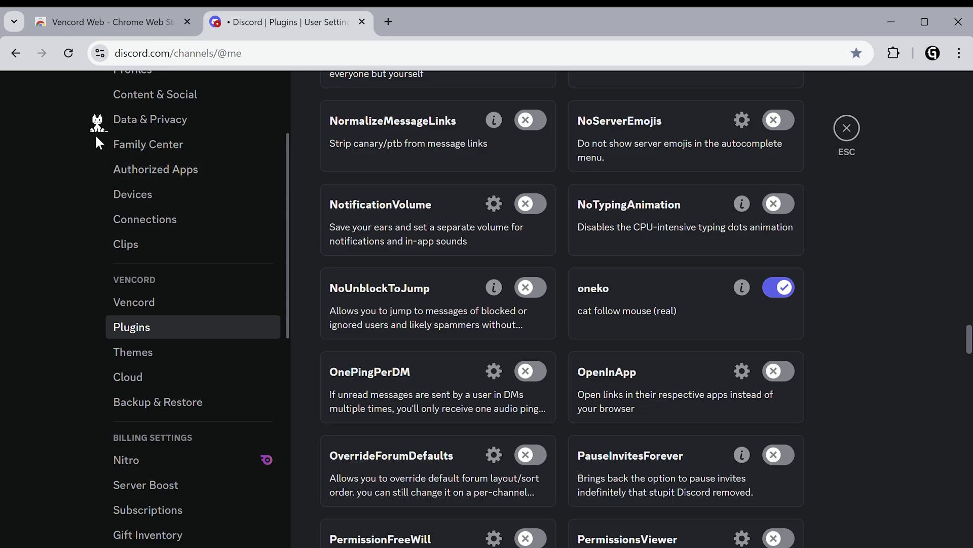
{"action": "scroll", "coordinate": [966, 296], "scroll_direction": "up", "scroll_amount": 10}
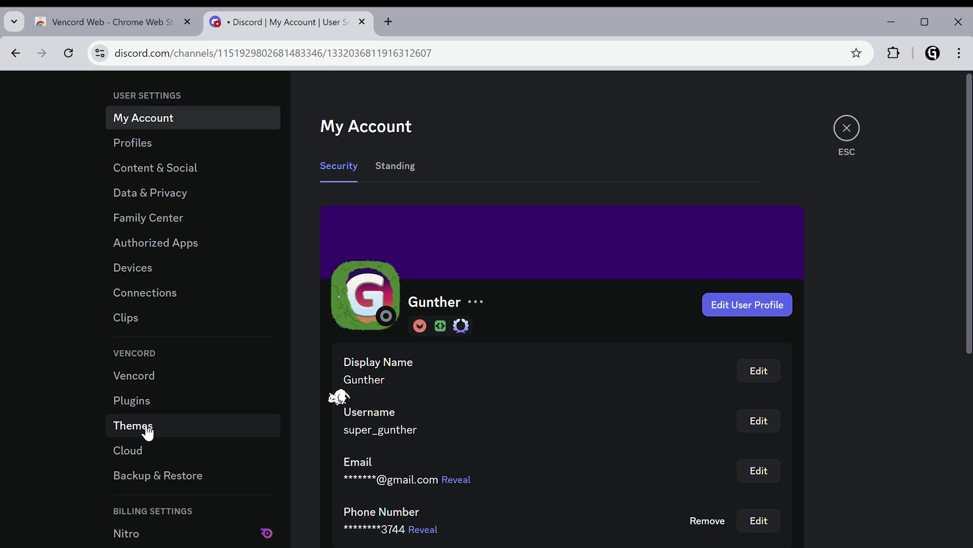
Download the ClearVision theme from the BetterDiscord themes gallery via Vencord's Themes page.
{"action": "left_click", "coordinate": [133, 425]}
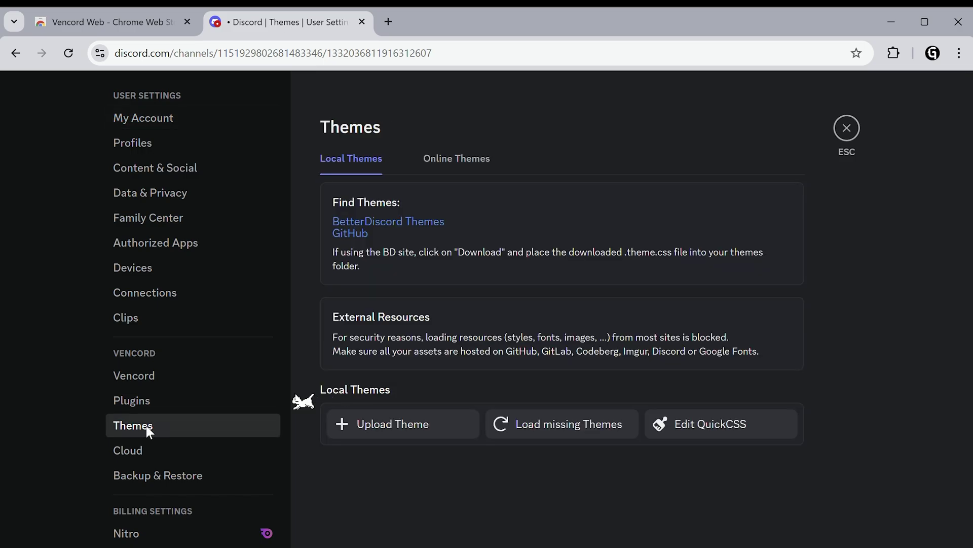
{"action": "left_click", "coordinate": [387, 221]}
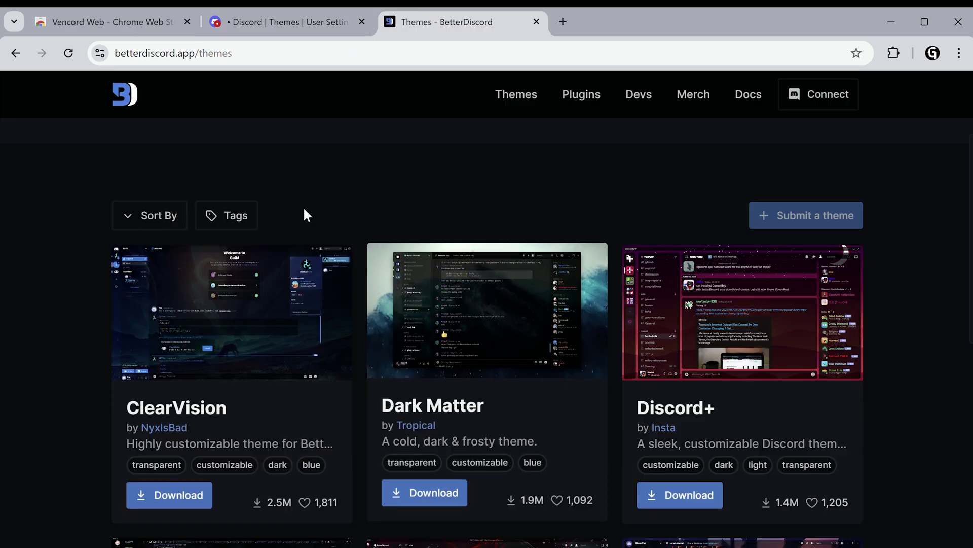
{"action": "left_click", "coordinate": [169, 493]}
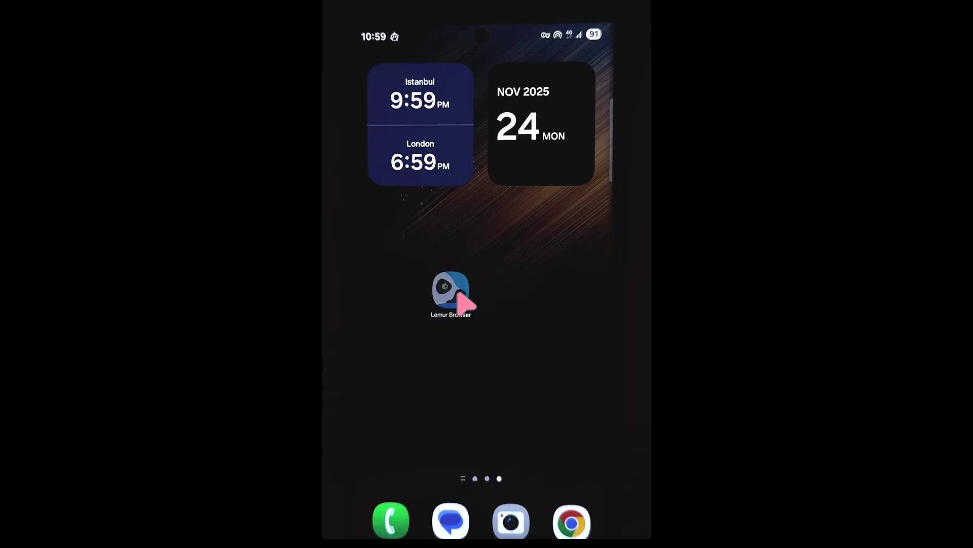
Return to the Vencord plugin list and check the Vencord Web extension's options.
{"action": "left_click", "coordinate": [456, 297]}
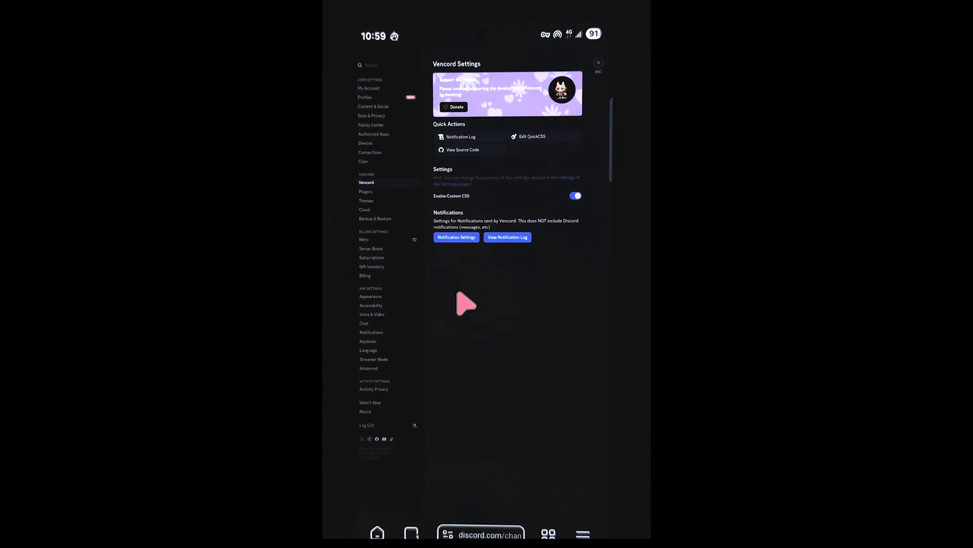
{"action": "left_click", "coordinate": [366, 193]}
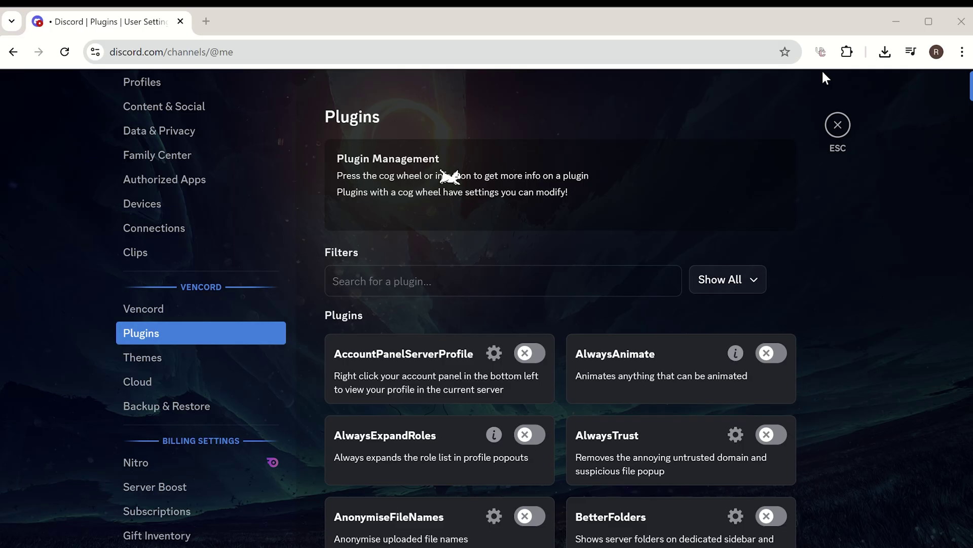
{"action": "right_click", "coordinate": [820, 51]}
{"action": "left_click", "coordinate": [866, 300]}
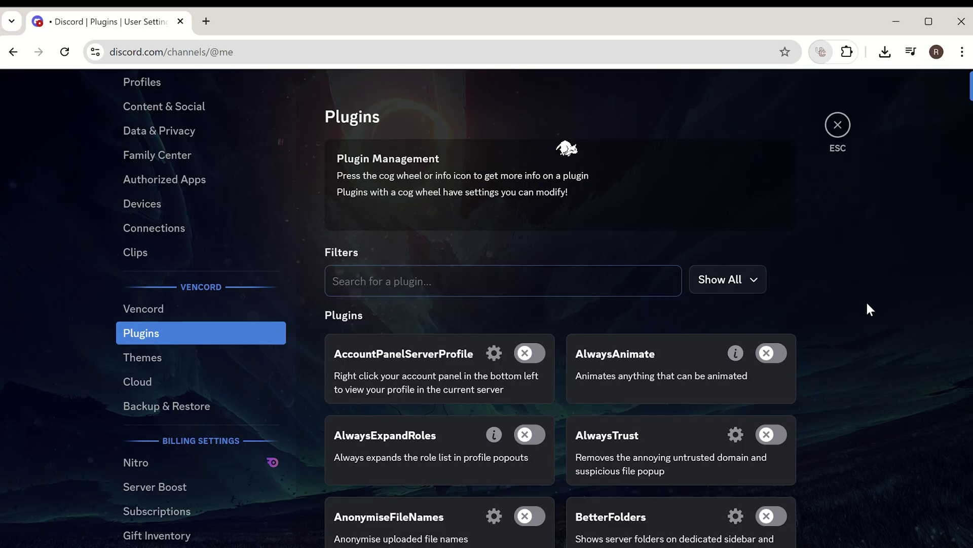